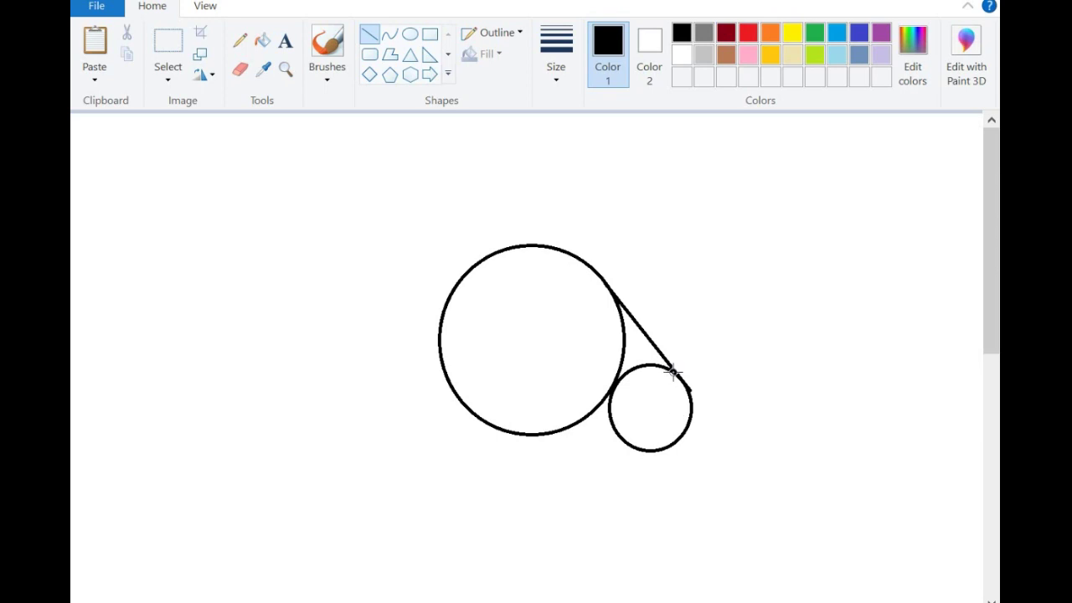
# Step: Join the large and small circles with two straight lines, and erase the overlapping arcs inside the head outline
pyautogui.moveTo(609, 289); pyautogui.dragTo(680, 379)
pyautogui.moveTo(630, 445)
pyautogui.mouseDown()
pyautogui.moveTo(590, 416)
pyautogui.moveTo(609, 363)
pyautogui.moveTo(606, 394)
pyautogui.mouseUp()
pyautogui.click(239, 70)
pyautogui.click(556, 51)
pyautogui.click(602, 229)
pyautogui.scroll(-3, 606, 393)
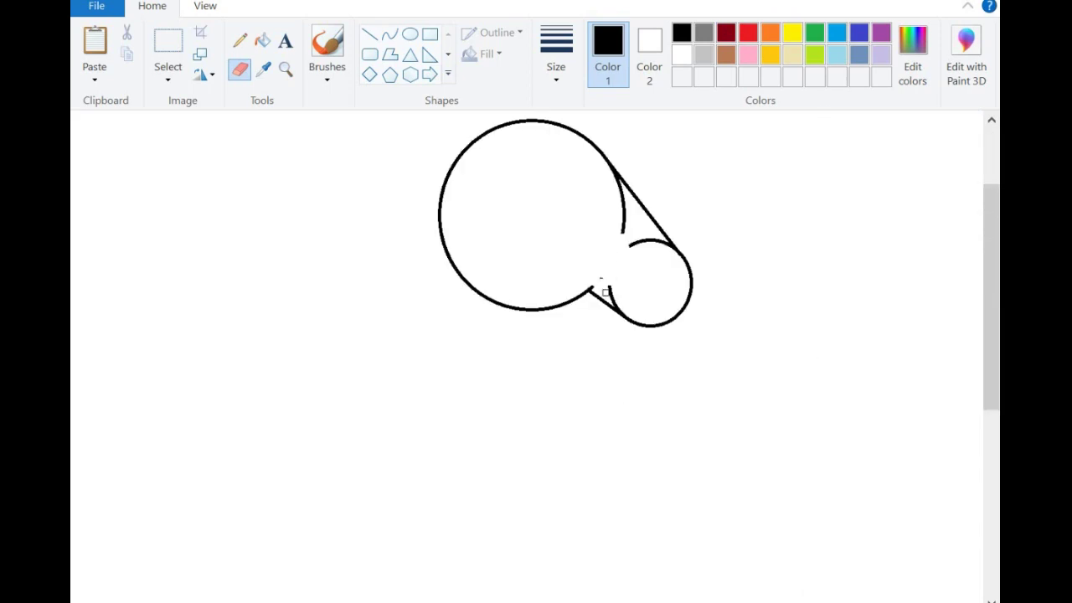
pyautogui.scroll(3, 630, 259)
pyautogui.moveTo(625, 358); pyautogui.dragTo(624, 344)
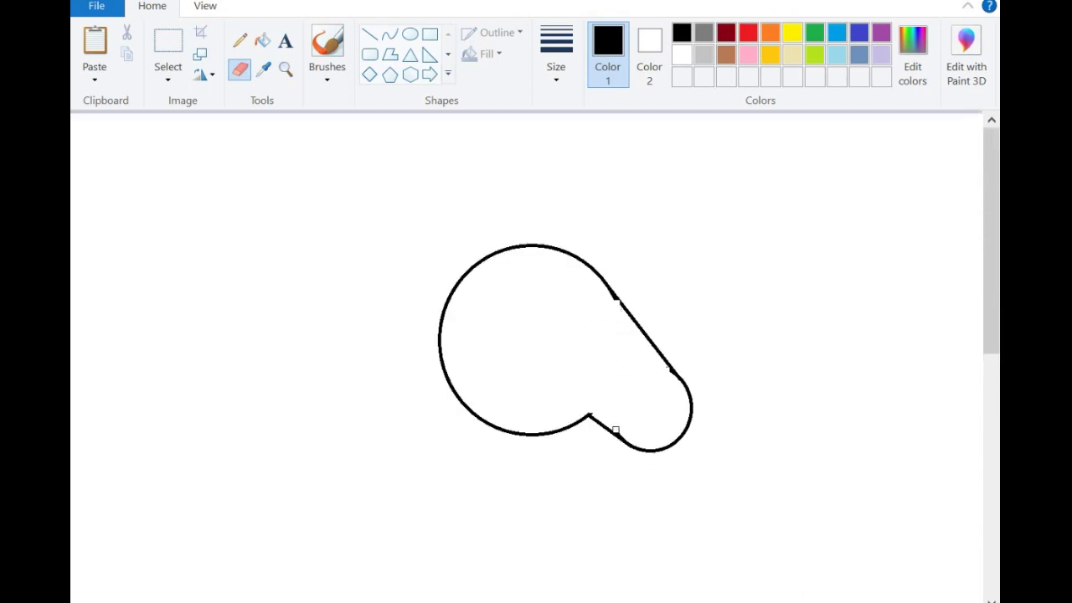
# Step: Draw a pointed horn with a curved base on the forehead and a curved mouth line on the muzzle
pyautogui.click(369, 34)
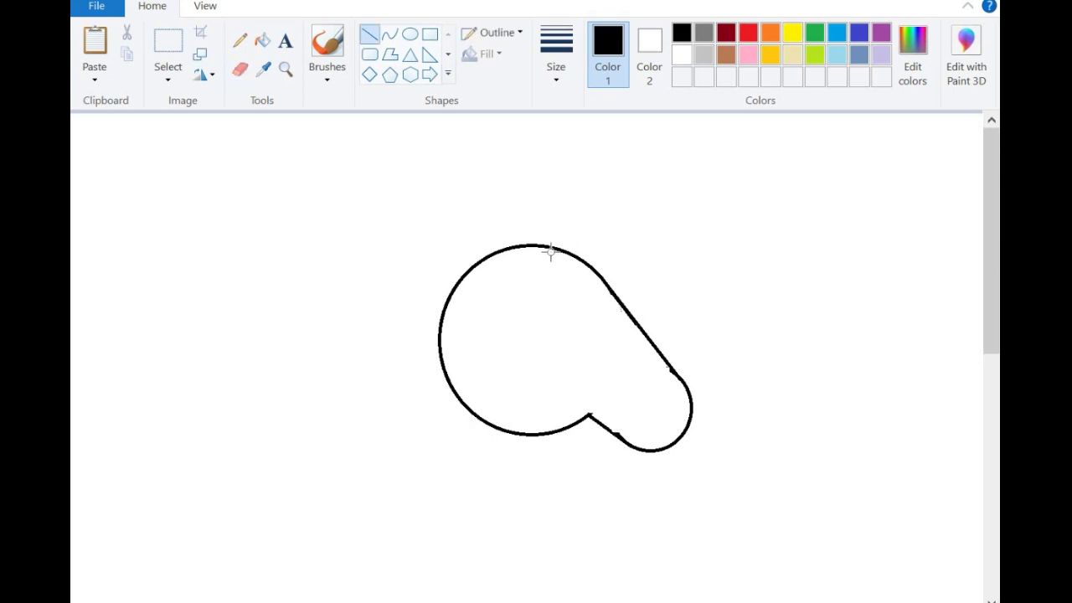
pyautogui.moveTo(571, 282)
pyautogui.mouseDown()
pyautogui.moveTo(672, 179)
pyautogui.moveTo(596, 300)
pyautogui.mouseUp()
pyautogui.click(389, 35)
pyautogui.click(577, 305)
pyautogui.moveTo(627, 405)
pyautogui.mouseDown()
pyautogui.moveTo(674, 444)
pyautogui.moveTo(634, 424)
pyautogui.mouseUp()
# Step: Draw a round eye in the head and a narrow oval nostril on the muzzle
pyautogui.click(410, 35)
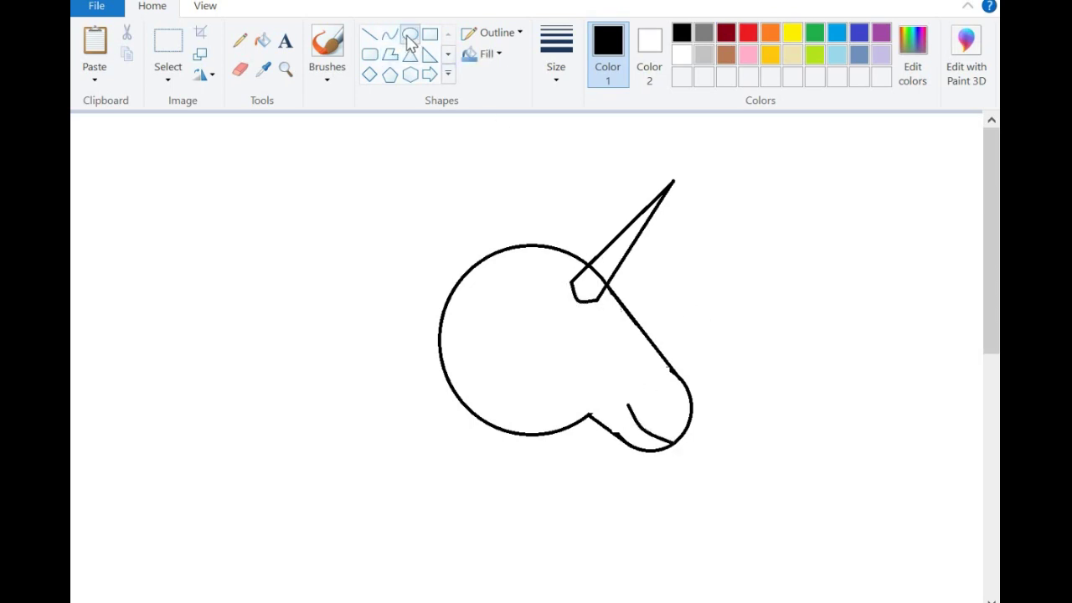
pyautogui.moveTo(524, 321)
pyautogui.mouseDown()
pyautogui.moveTo(569, 366)
pyautogui.moveTo(547, 324)
pyautogui.mouseUp()
pyautogui.click(556, 396)
pyautogui.moveTo(655, 391); pyautogui.dragTo(667, 418)
# Step: Draw the curved forelock beside the horn and the mane's outer edge sweeping down the back of the neck
pyautogui.click(390, 34)
pyautogui.moveTo(550, 277); pyautogui.dragTo(613, 205)
pyautogui.moveTo(585, 241); pyautogui.dragTo(613, 201)
pyautogui.moveTo(513, 223); pyautogui.dragTo(495, 233)
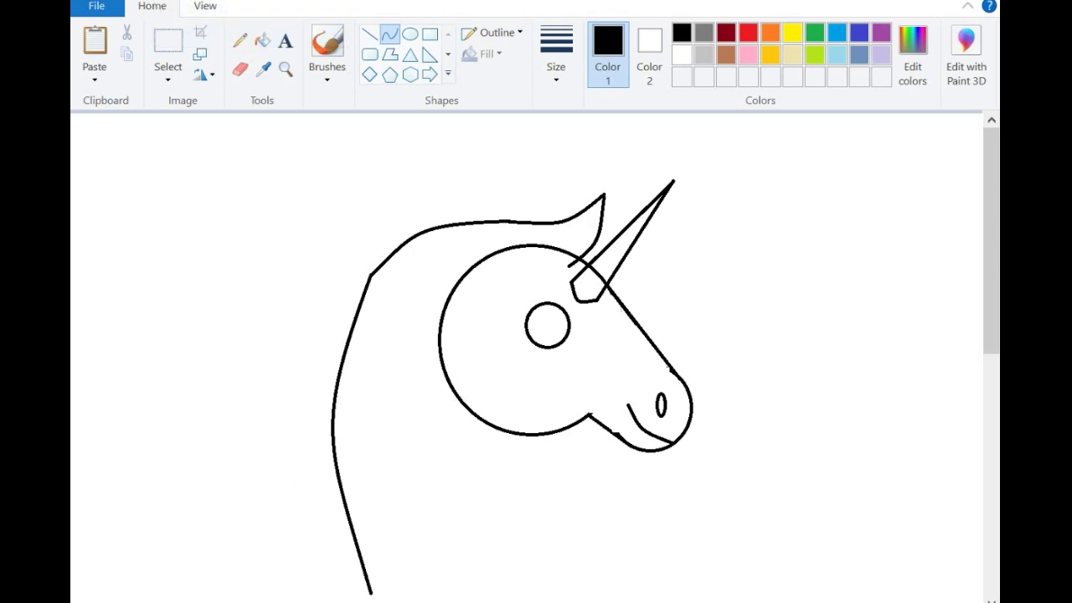
# Step: Draw a slightly curved base line under the neck and the curved front of the neck below the jaw
pyautogui.moveTo(371, 593)
pyautogui.mouseDown()
pyautogui.moveTo(512, 578)
pyautogui.moveTo(580, 593)
pyautogui.mouseUp()
pyautogui.moveTo(481, 587); pyautogui.dragTo(476, 601)
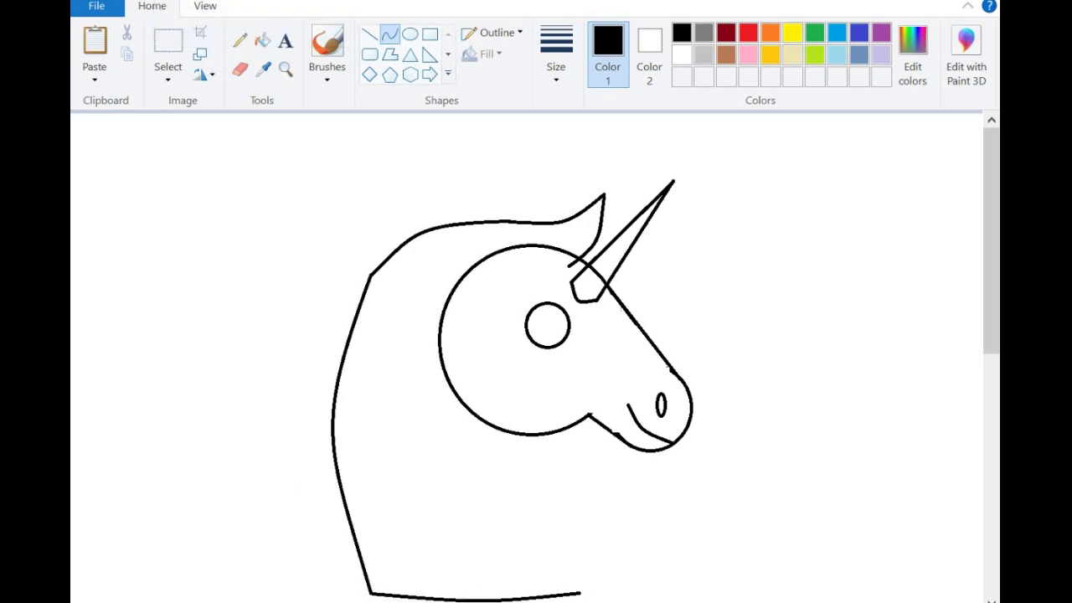
pyautogui.click(491, 599)
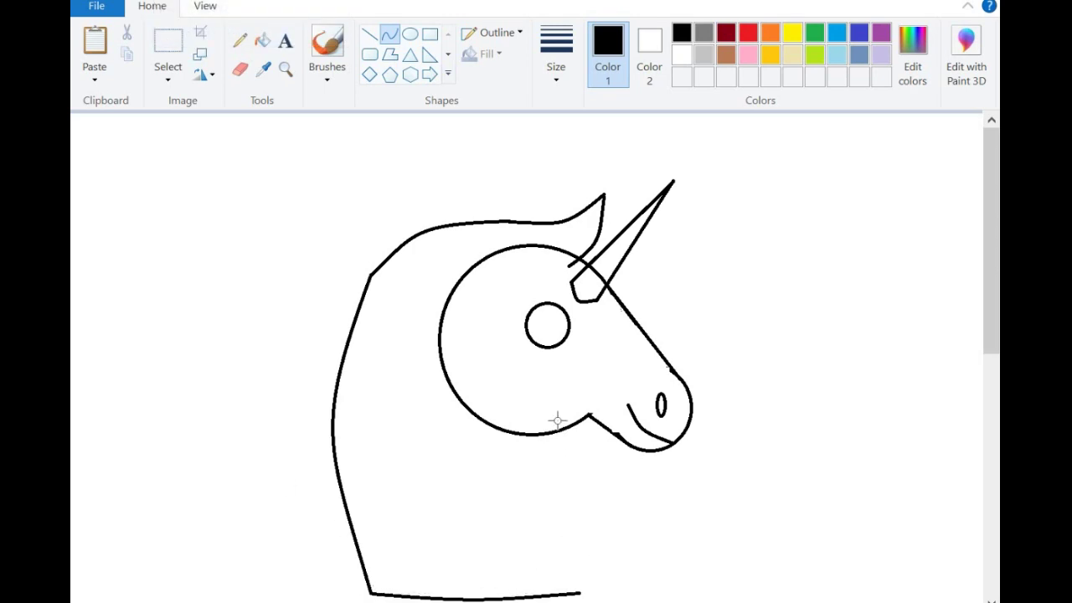
pyautogui.moveTo(571, 428)
pyautogui.mouseDown()
pyautogui.moveTo(577, 588)
pyautogui.moveTo(578, 526)
pyautogui.mouseUp()
pyautogui.click(595, 509)
pyautogui.click(589, 511)
# Step: Draw the near ear from two curves meeting at a point, and erase the head and mane lines inside it
pyautogui.moveTo(495, 268); pyautogui.dragTo(499, 169)
pyautogui.click(481, 224)
pyautogui.click(480, 221)
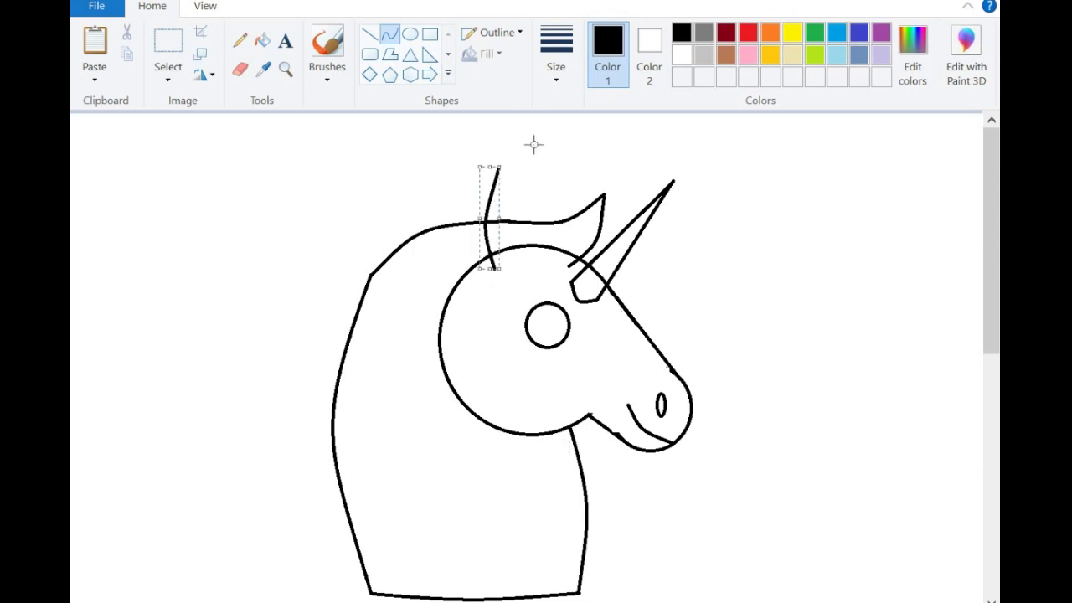
pyautogui.moveTo(498, 166); pyautogui.dragTo(549, 265)
pyautogui.moveTo(522, 216); pyautogui.dragTo(543, 212)
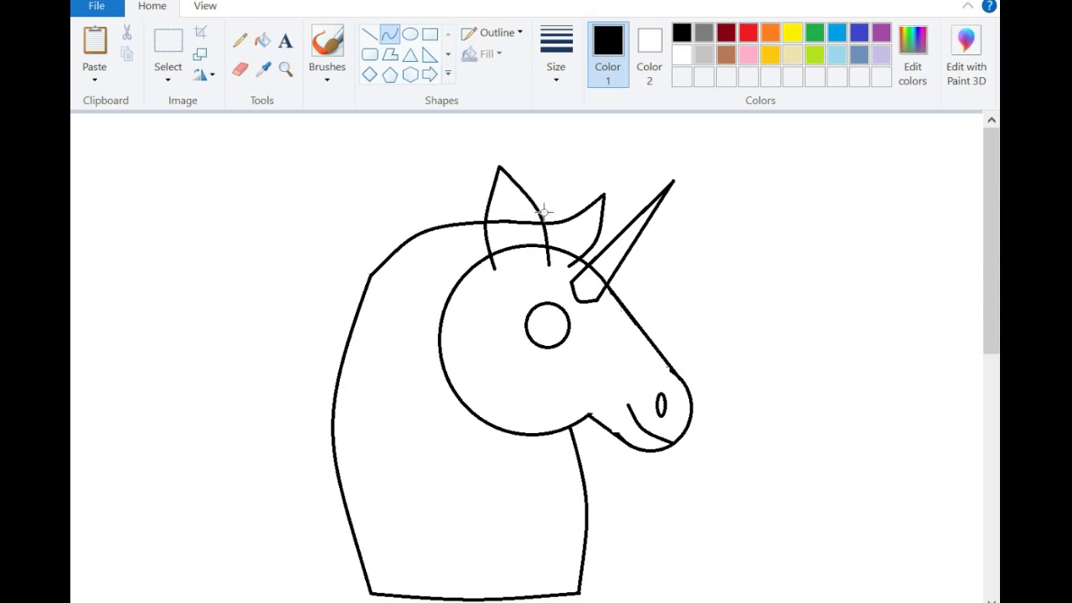
pyautogui.click(241, 68)
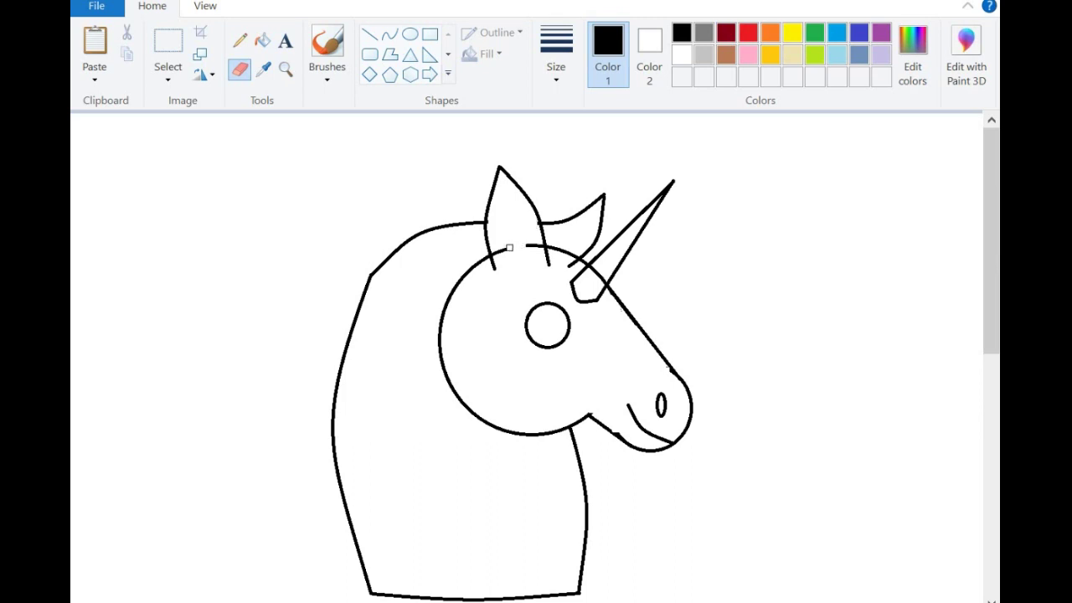
# Step: Draw the curved inner-ear outline inside the near ear
pyautogui.click(391, 36)
pyautogui.moveTo(507, 262)
pyautogui.mouseDown()
pyautogui.moveTo(505, 206)
pyautogui.moveTo(495, 241)
pyautogui.moveTo(498, 231)
pyautogui.moveTo(537, 260)
pyautogui.moveTo(528, 221)
pyautogui.mouseUp()
pyautogui.click(528, 221)
pyautogui.click(509, 298)
pyautogui.moveTo(526, 267); pyautogui.dragTo(524, 272)
pyautogui.click(524, 271)
pyautogui.click(554, 192)
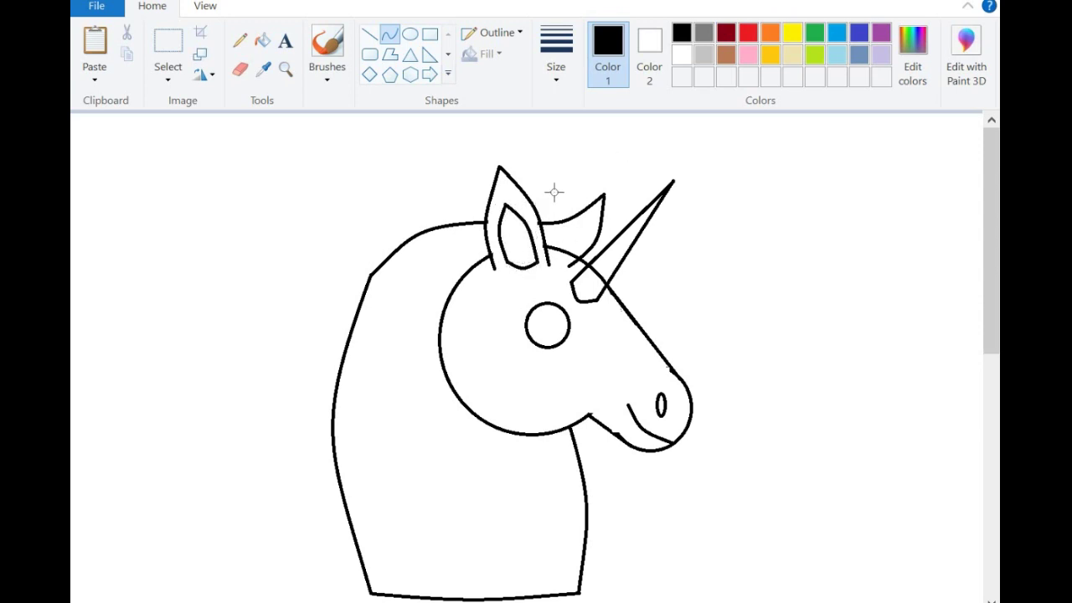
# Step: Draw a smaller far ear with an inner outline behind the forelock
pyautogui.moveTo(559, 220)
pyautogui.mouseDown()
pyautogui.moveTo(564, 173)
pyautogui.moveTo(554, 198)
pyautogui.moveTo(585, 211)
pyautogui.moveTo(578, 195)
pyautogui.moveTo(566, 215)
pyautogui.moveTo(562, 204)
pyautogui.moveTo(579, 215)
pyautogui.moveTo(580, 196)
pyautogui.mouseUp()
pyautogui.click(554, 199)
pyautogui.click(579, 195)
pyautogui.click(611, 149)
pyautogui.click(562, 204)
pyautogui.click(603, 145)
# Step: Draw the upper jagged locks of the mane's inner edge from the near ear down past the cheek
pyautogui.moveTo(494, 269)
pyautogui.mouseDown()
pyautogui.moveTo(459, 307)
pyautogui.moveTo(461, 321)
pyautogui.moveTo(464, 289)
pyautogui.moveTo(448, 265)
pyautogui.moveTo(445, 307)
pyautogui.mouseUp()
pyautogui.click(462, 321)
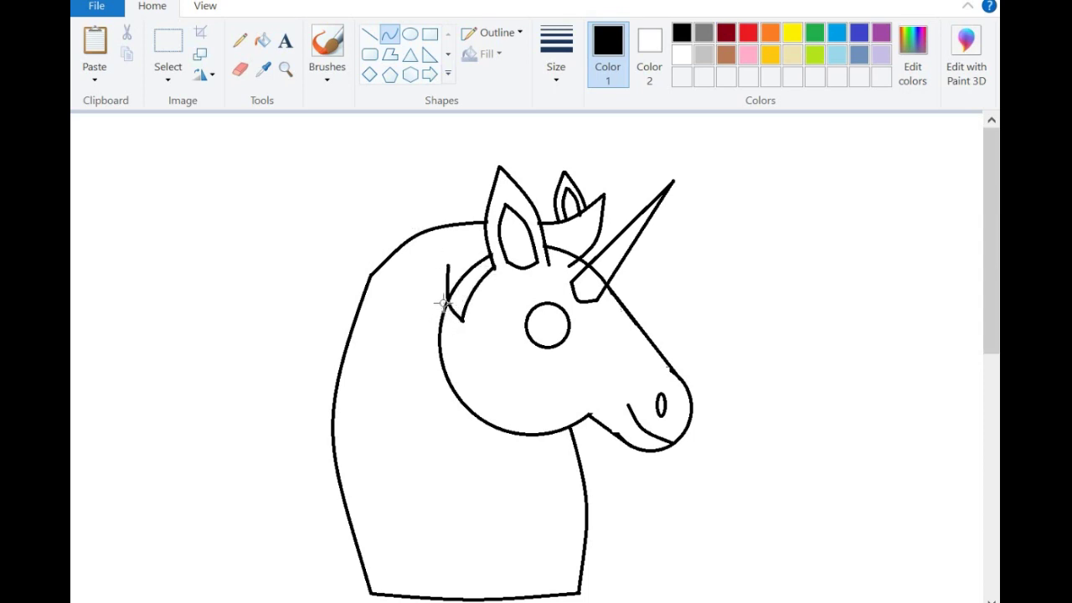
pyautogui.moveTo(448, 268); pyautogui.dragTo(444, 411)
pyautogui.moveTo(445, 366); pyautogui.dragTo(419, 361)
pyautogui.click(443, 412)
pyautogui.click(384, 408)
# Step: Continue the mane's inner edge with a pointed lock curving down the middle of the neck
pyautogui.moveTo(443, 412)
pyautogui.mouseDown()
pyautogui.moveTo(410, 383)
pyautogui.moveTo(443, 515)
pyautogui.mouseUp()
pyautogui.click(420, 403)
pyautogui.click(411, 383)
pyautogui.click(392, 441)
pyautogui.moveTo(429, 444)
pyautogui.mouseDown()
pyautogui.moveTo(402, 480)
pyautogui.moveTo(410, 464)
pyautogui.mouseUp()
pyautogui.click(442, 516)
pyautogui.click(444, 523)
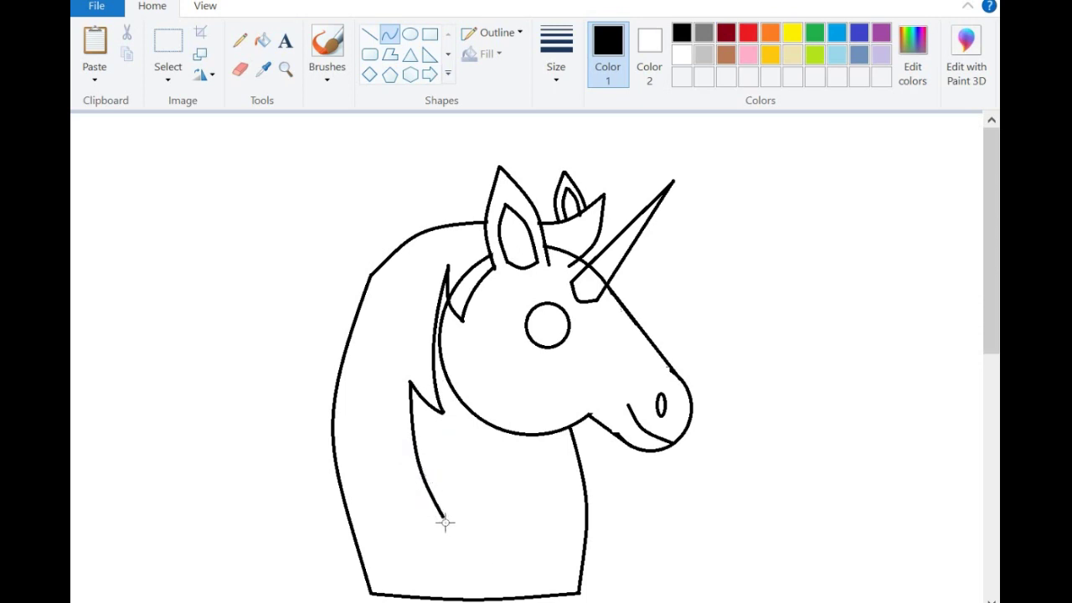
# Step: Draw the lower pointed locks of the mane's inner edge near the base of the neck
pyautogui.moveTo(444, 517)
pyautogui.mouseDown()
pyautogui.moveTo(408, 497)
pyautogui.moveTo(449, 574)
pyautogui.moveTo(419, 541)
pyautogui.mouseUp()
pyautogui.doubleClick(407, 496)
pyautogui.click(396, 483)
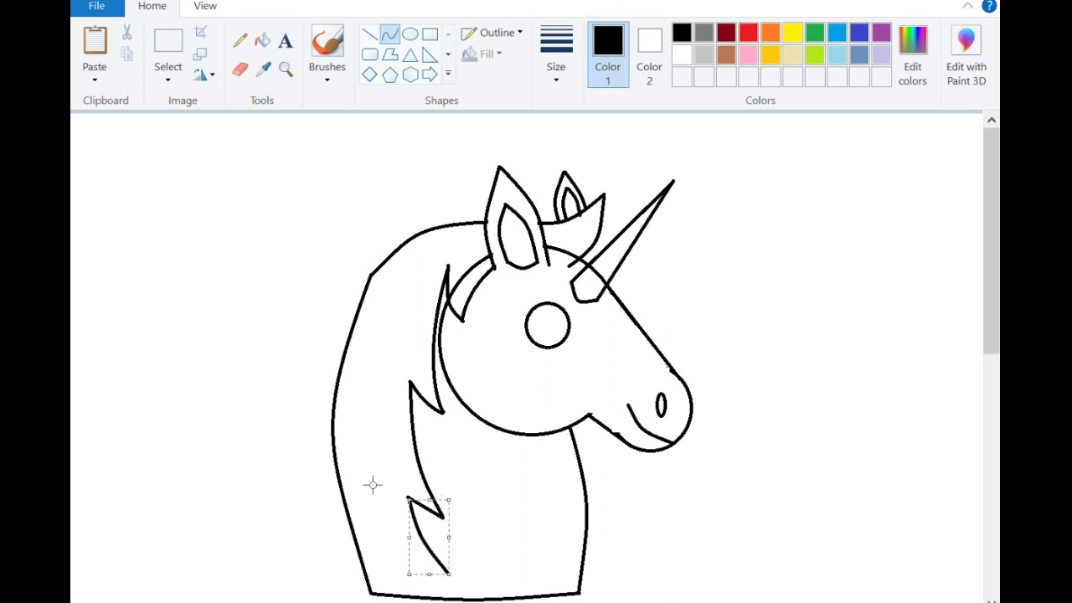
pyautogui.moveTo(448, 575)
pyautogui.mouseDown()
pyautogui.moveTo(409, 570)
pyautogui.moveTo(437, 600)
pyautogui.mouseUp()
pyautogui.click(411, 577)
pyautogui.click(407, 567)
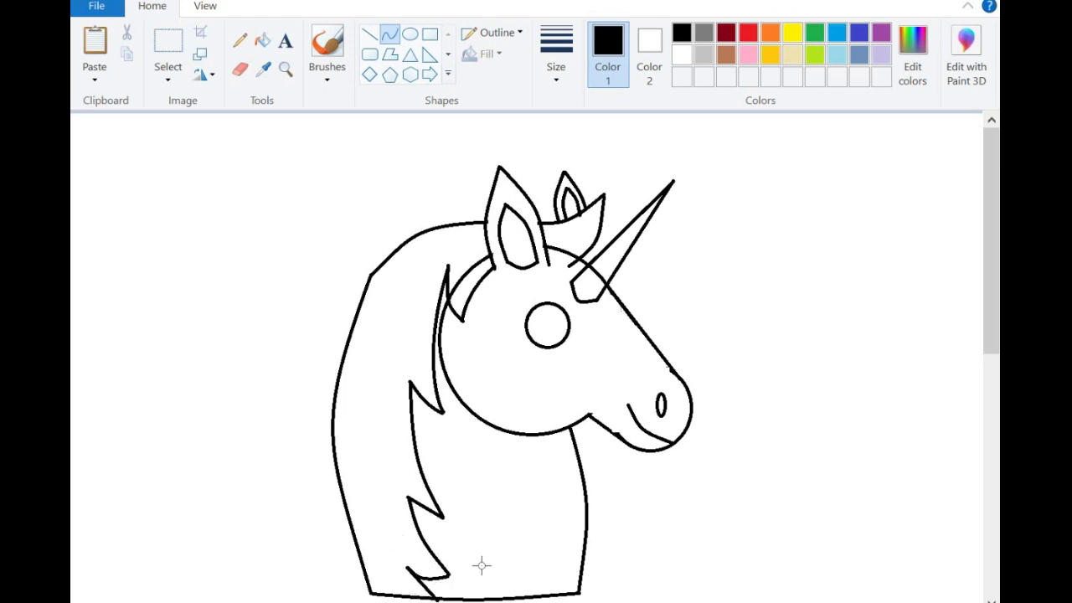
# Step: Undo the mane's lowest curve and redraw it from the last lock's tip to the neck's base line
pyautogui.click(418, 596)
pyautogui.click(377, 456)
pyautogui.hotkey('ctrl', 'z')
pyautogui.moveTo(409, 568); pyautogui.dragTo(434, 597)
pyautogui.click(421, 588)
pyautogui.click(421, 588)
pyautogui.click(505, 539)
# Step: Erase the head outline crossing the mane and horn, and pencil curved stripes across the horn
pyautogui.click(240, 69)
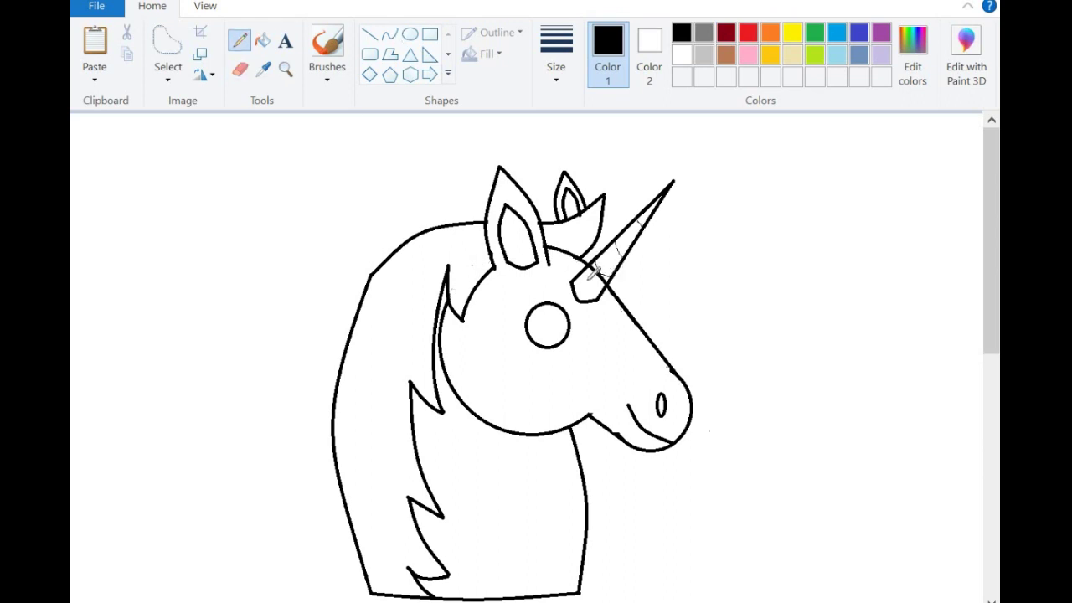
pyautogui.click(240, 70)
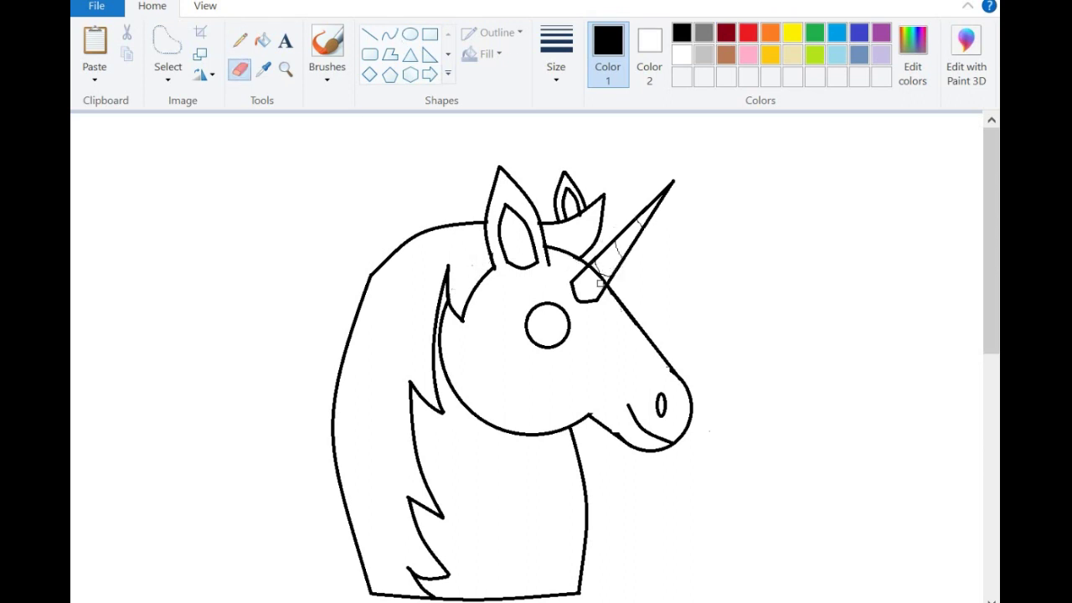
pyautogui.click(240, 40)
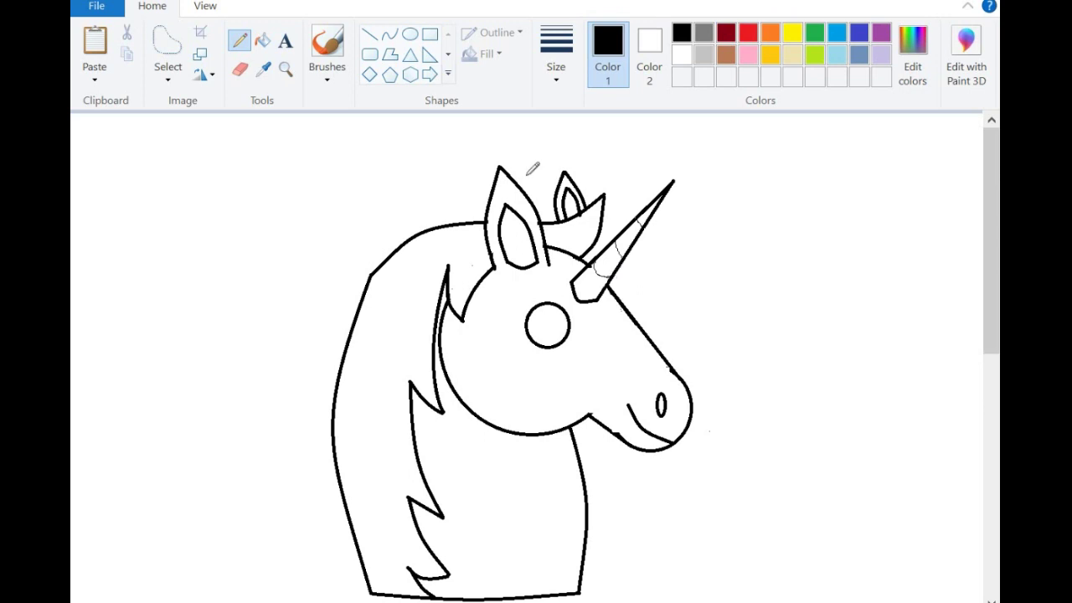
# Step: Draw thin light gray curves outlining a shadow along the cheek and a pointed shadow on the neck
pyautogui.click(390, 34)
pyautogui.click(557, 63)
pyautogui.click(574, 126)
pyautogui.click(703, 55)
pyautogui.moveTo(442, 315); pyautogui.dragTo(588, 412)
pyautogui.moveTo(533, 387); pyautogui.dragTo(534, 477)
pyautogui.click(539, 577)
pyautogui.moveTo(533, 539); pyautogui.dragTo(550, 479)
# Step: Fill the mane and forelock with purple
pyautogui.click(880, 33)
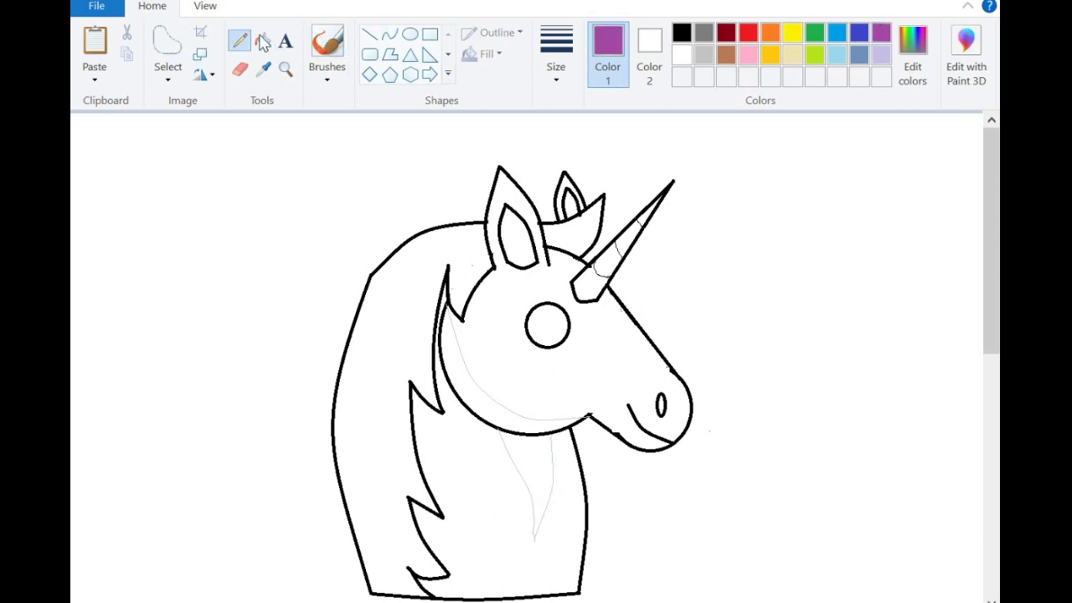
pyautogui.click(262, 40)
pyautogui.click(411, 323)
pyautogui.click(582, 231)
# Step: Fill the inner areas of both ears with dark gray
pyautogui.click(703, 33)
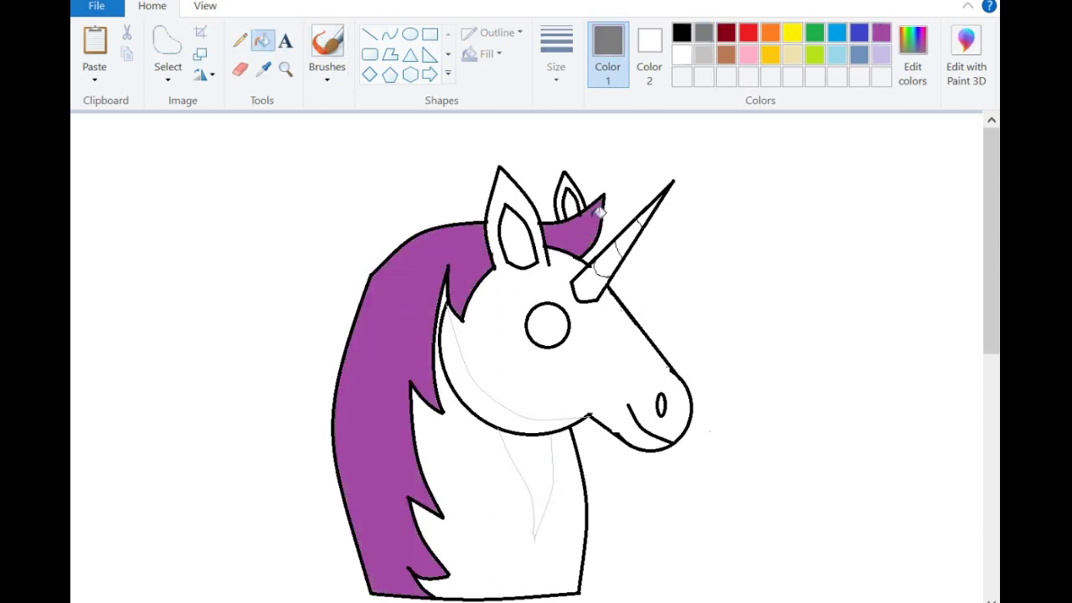
pyautogui.click(516, 245)
pyautogui.click(574, 197)
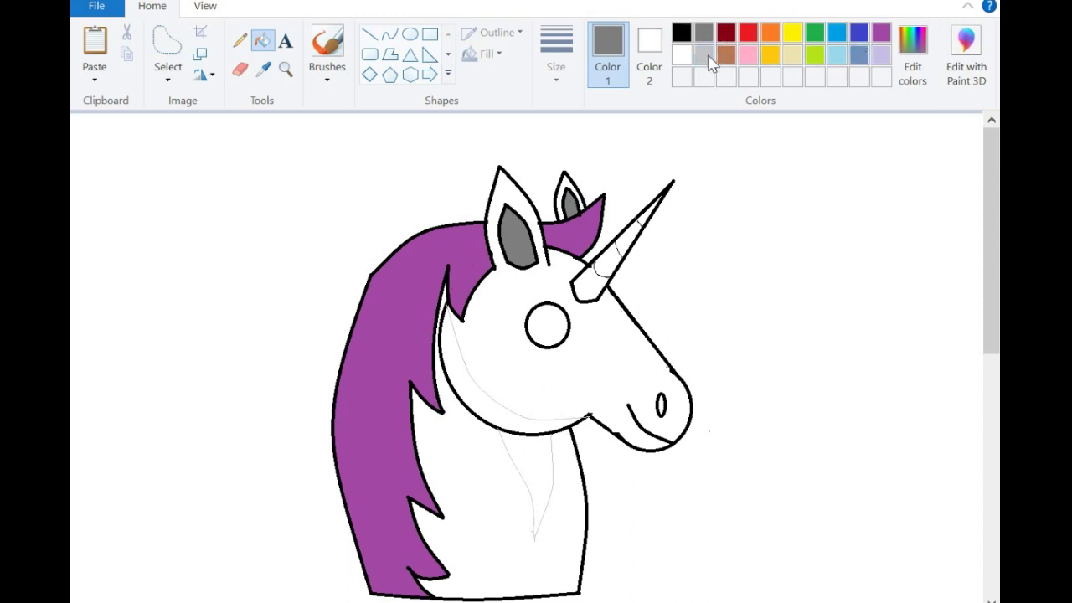
# Step: Fill the pointed neck shadow with light gray, undoing the misplaced fill at the cheek
pyautogui.click(703, 55)
pyautogui.click(526, 417)
pyautogui.hotkey('ctrl', 'z')
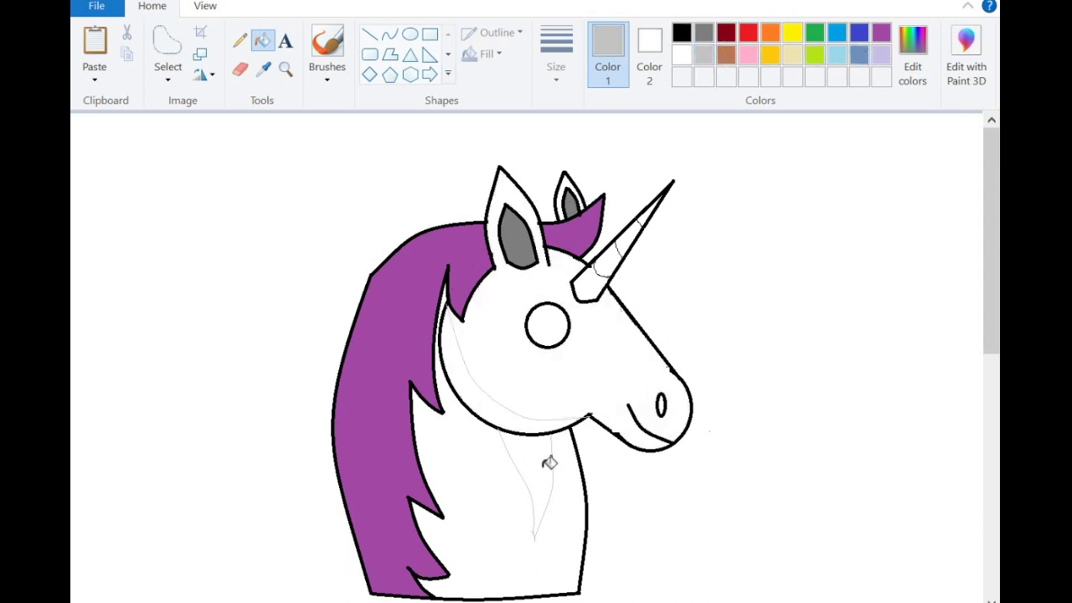
pyautogui.click(550, 462)
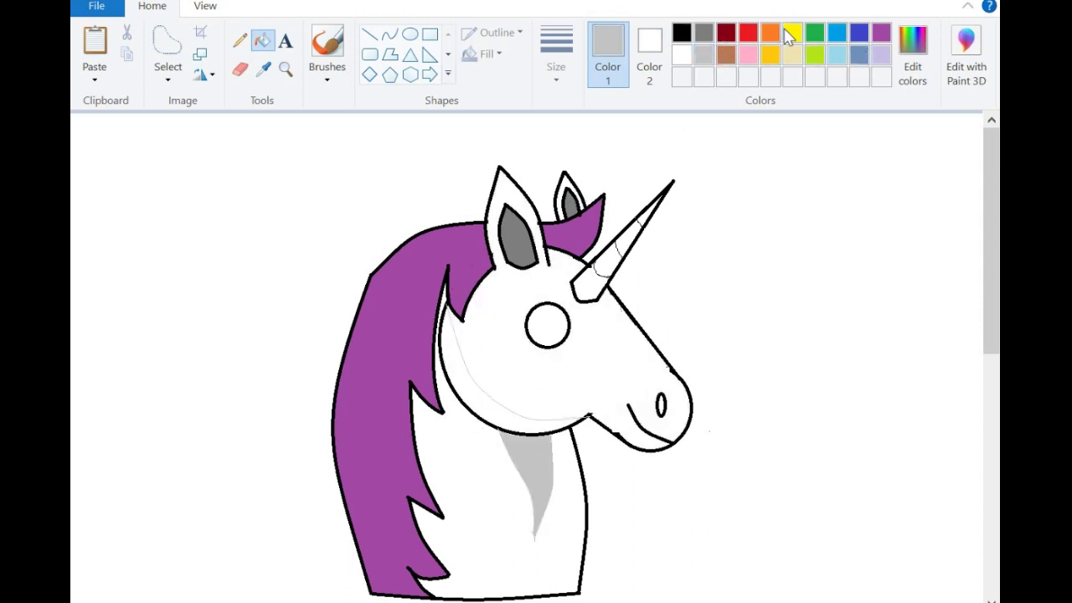
# Step: Fill the horn's bands alternately with yellow and gold, and the cheek shadow with light gray
pyautogui.click(791, 32)
pyautogui.click(610, 260)
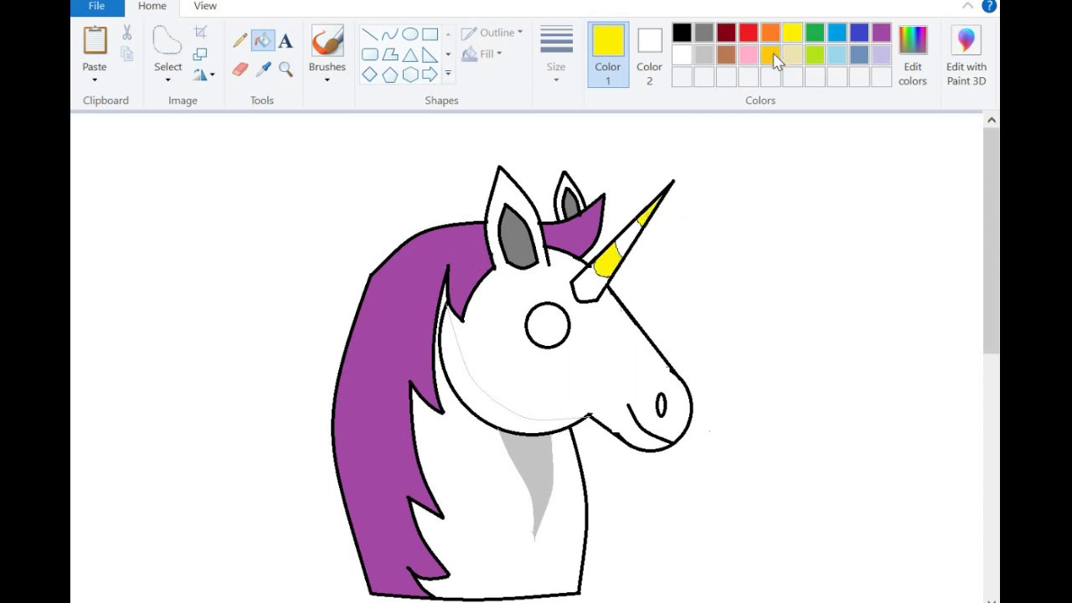
pyautogui.click(774, 55)
pyautogui.click(631, 238)
pyautogui.click(588, 290)
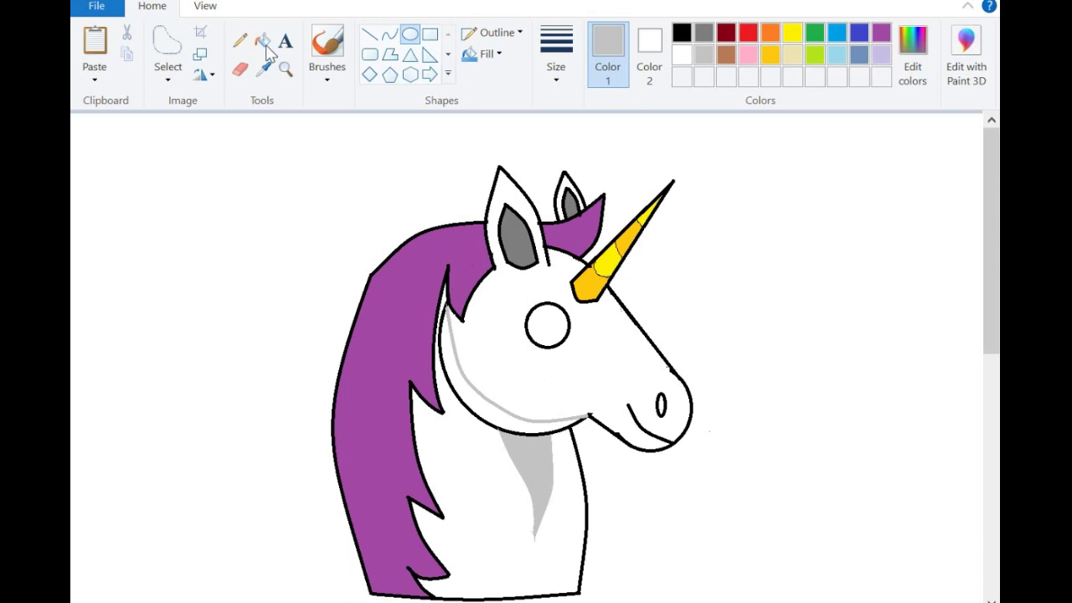
pyautogui.click(263, 42)
pyautogui.click(456, 354)
# Step: Fill the round eye with black
pyautogui.click(409, 34)
pyautogui.click(556, 81)
pyautogui.click(562, 146)
pyautogui.click(681, 54)
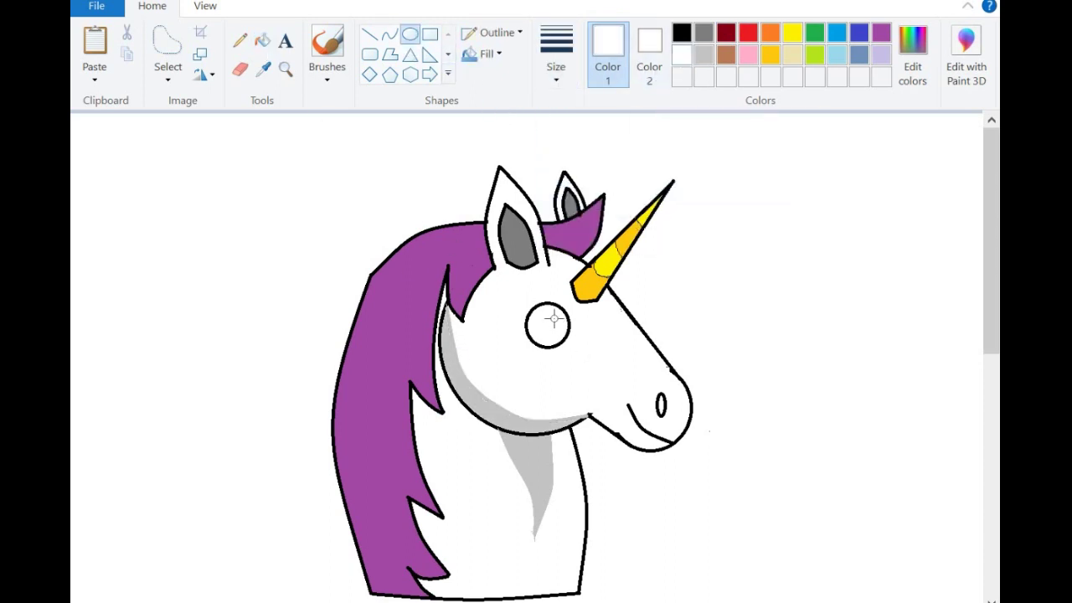
pyautogui.click(263, 42)
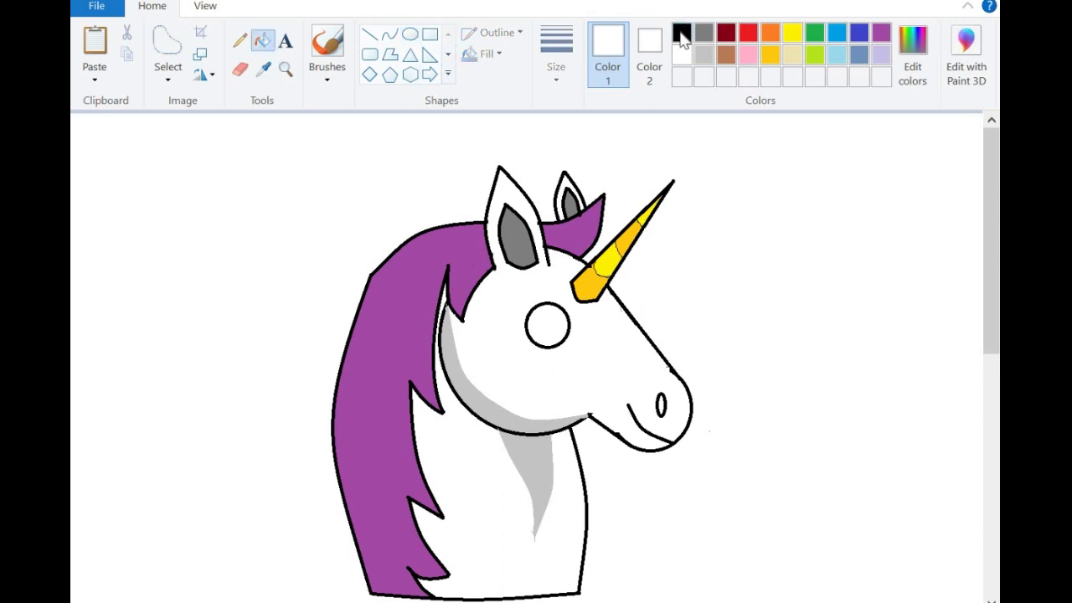
pyautogui.click(682, 32)
pyautogui.click(559, 325)
# Step: Add a small oval highlight in the upper part of the eye and fill it with white
pyautogui.click(410, 33)
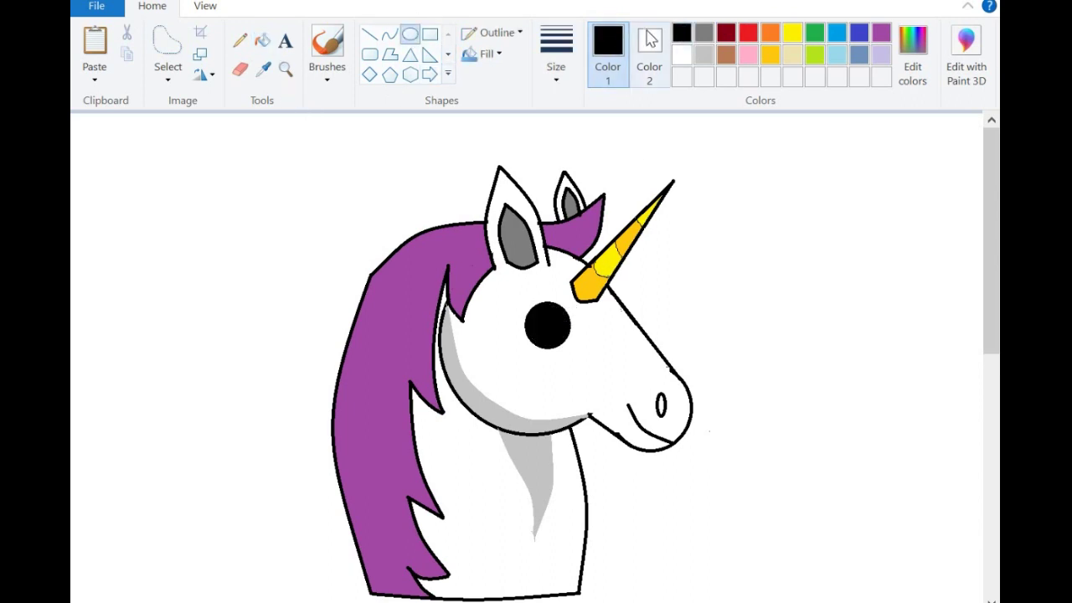
pyautogui.click(649, 54)
pyautogui.moveTo(540, 309); pyautogui.dragTo(563, 320)
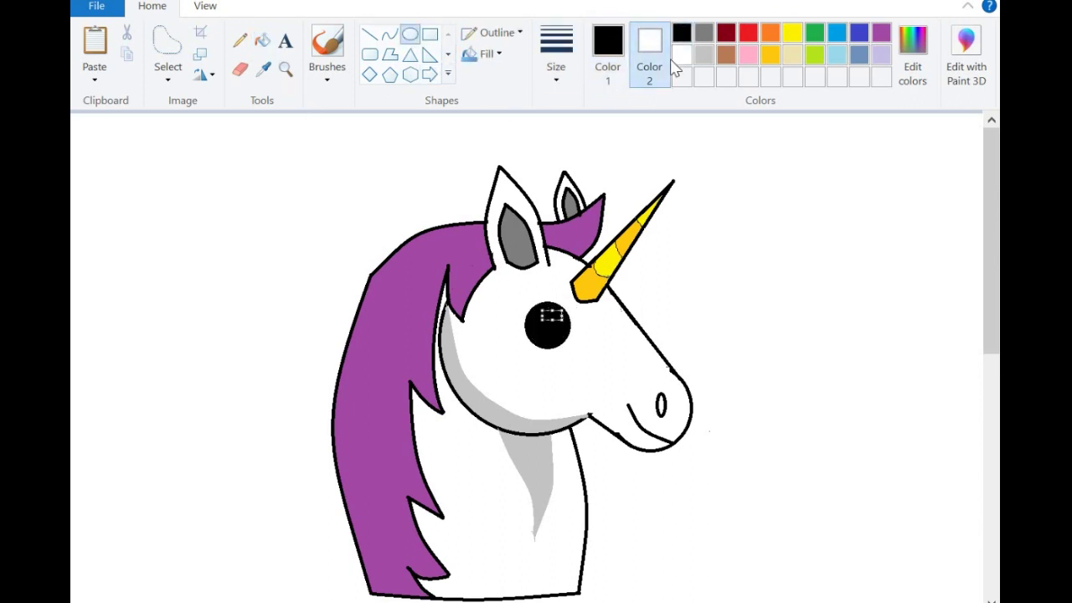
pyautogui.click(678, 60)
pyautogui.click(682, 56)
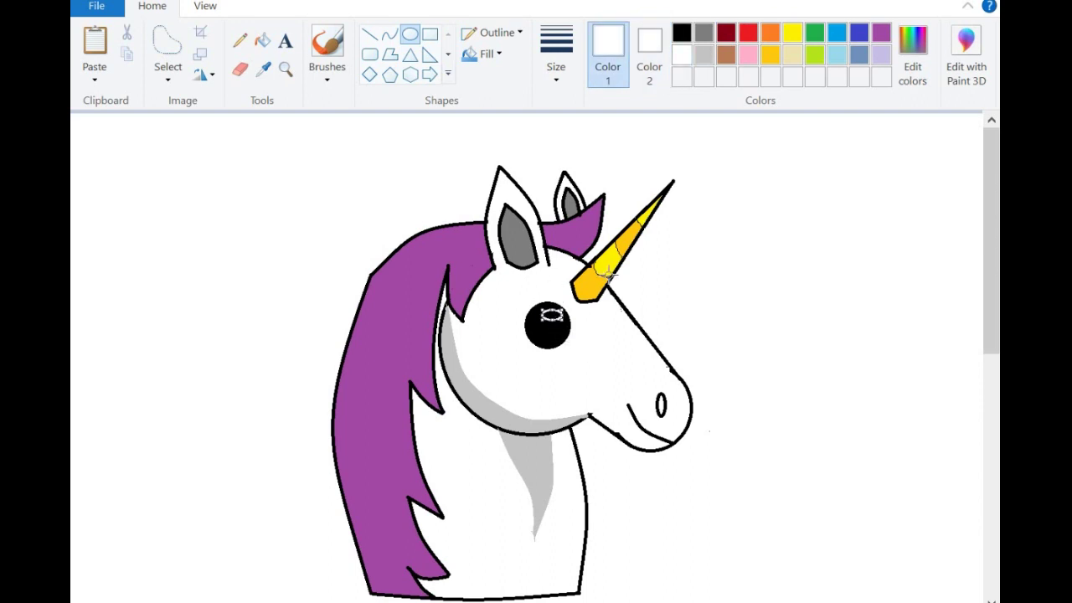
pyautogui.click(262, 40)
pyautogui.click(549, 314)
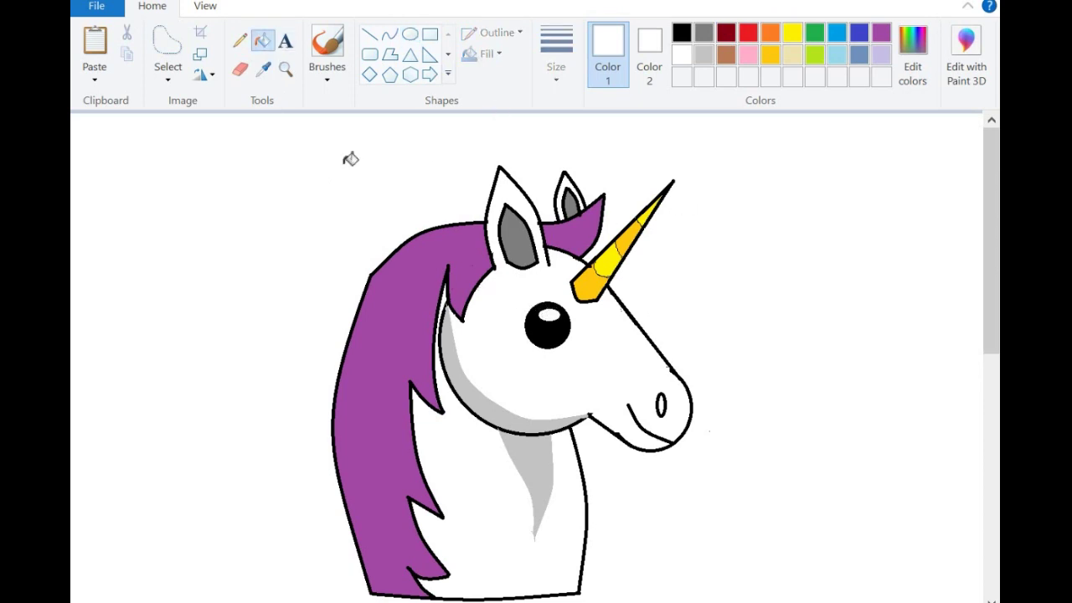
# Step: Add a small indigo-blue oval reflection in the lower part of the eye and fill it with the same color
pyautogui.click(411, 35)
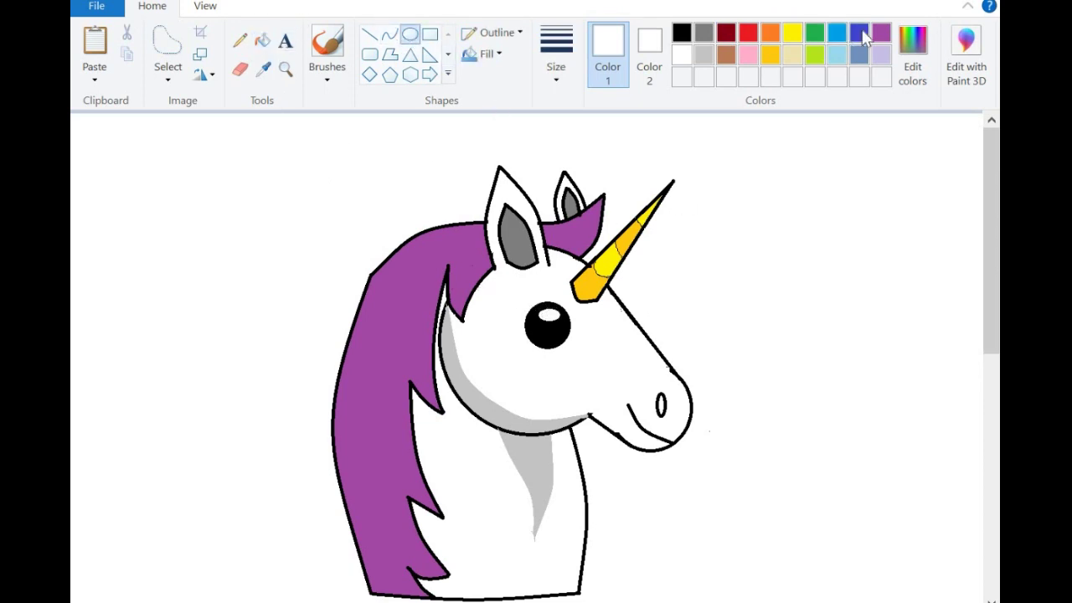
pyautogui.click(859, 32)
pyautogui.moveTo(545, 339); pyautogui.dragTo(555, 342)
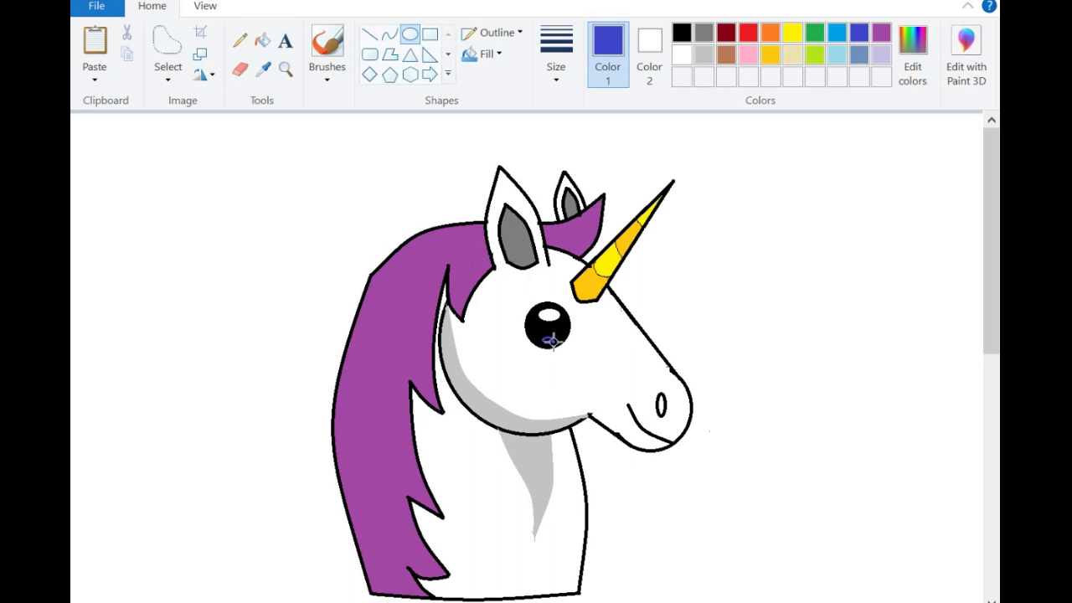
pyautogui.click(262, 40)
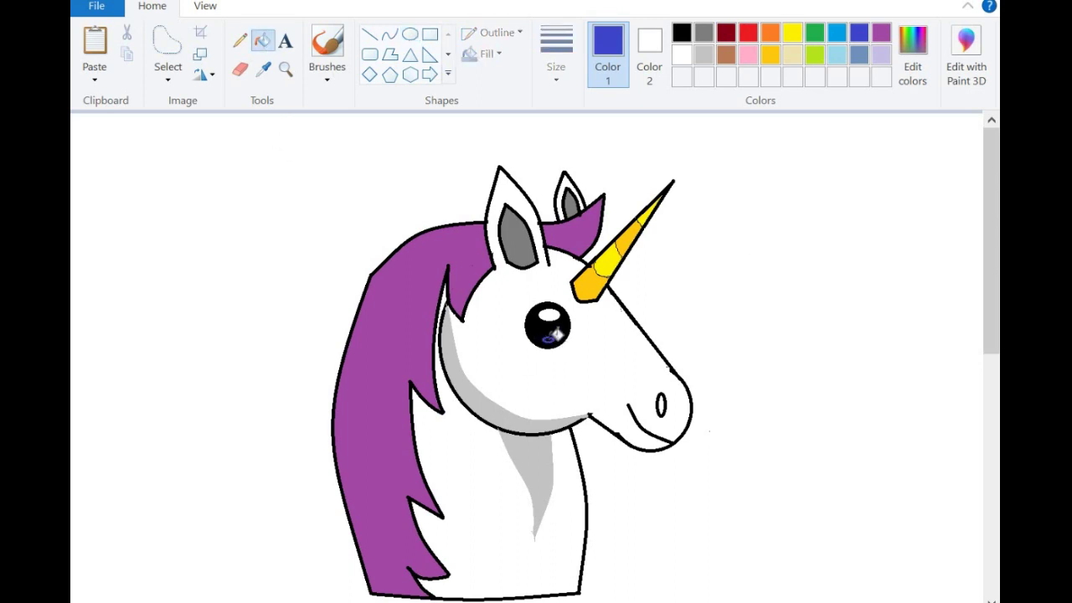
pyautogui.click(550, 338)
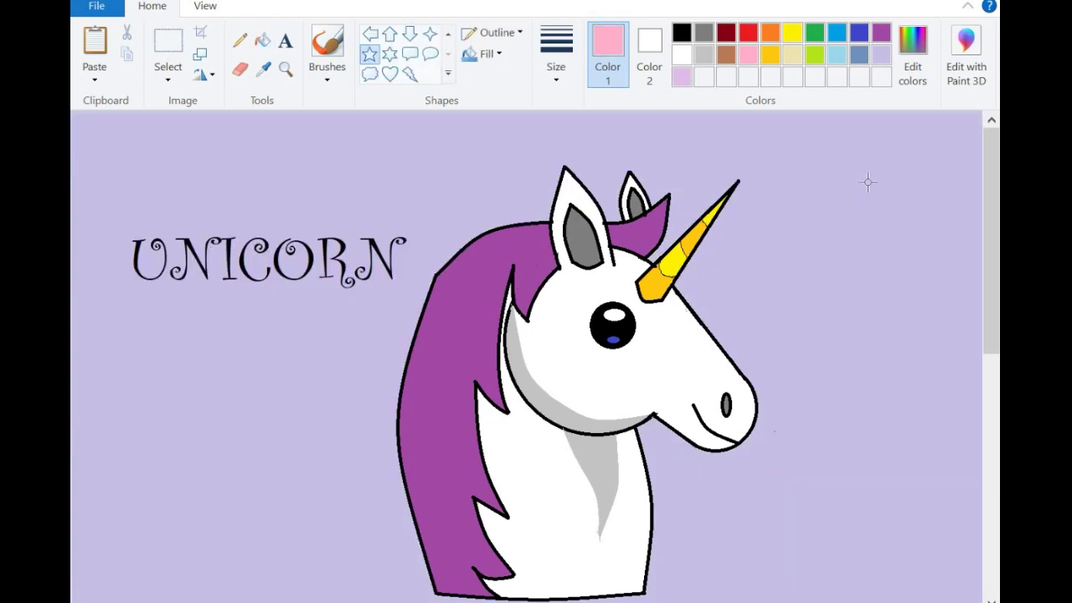
# Step: Draw five pink five-point stars scattered over the background around the unicorn
pyautogui.moveTo(866, 182); pyautogui.dragTo(917, 228)
pyautogui.moveTo(779, 519); pyautogui.dragTo(800, 541)
pyautogui.moveTo(123, 353); pyautogui.dragTo(183, 408)
pyautogui.moveTo(379, 136); pyautogui.dragTo(429, 186)
pyautogui.moveTo(303, 555); pyautogui.dragTo(352, 600)
# Step: Fill the five pink star outlines with pink
pyautogui.click(263, 40)
pyautogui.click(408, 176)
pyautogui.click(154, 377)
pyautogui.click(894, 206)
pyautogui.click(804, 546)
pyautogui.click(328, 572)
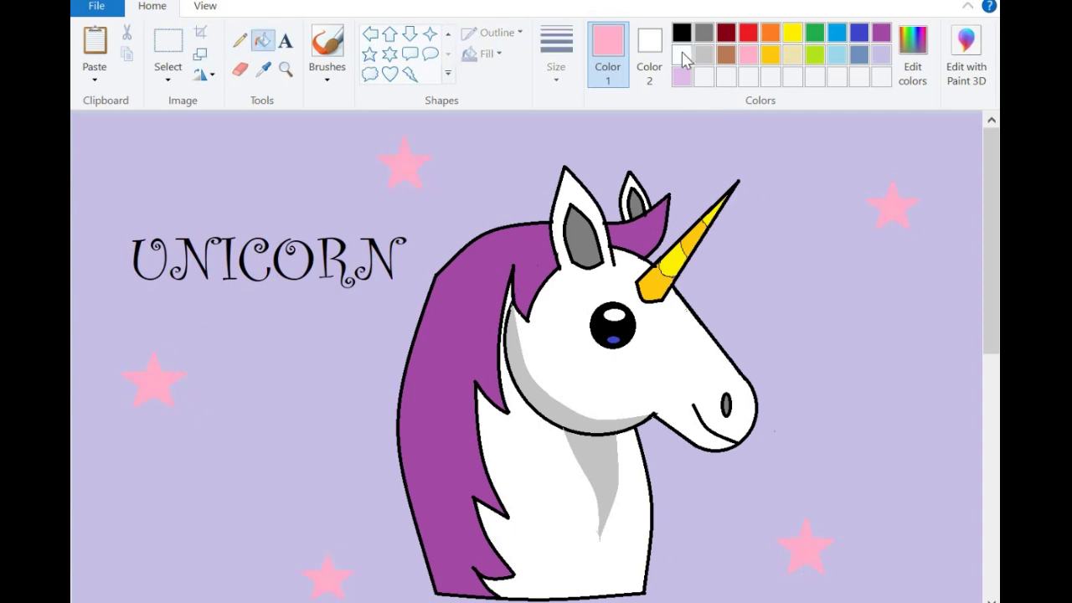
# Step: Draw six white five-point stars in the empty background areas between the pink stars
pyautogui.click(681, 55)
pyautogui.click(369, 54)
pyautogui.moveTo(130, 134); pyautogui.dragTo(182, 180)
pyautogui.moveTo(297, 402)
pyautogui.mouseDown()
pyautogui.moveTo(343, 433)
pyautogui.moveTo(353, 458)
pyautogui.mouseUp()
pyautogui.moveTo(118, 534)
pyautogui.mouseDown()
pyautogui.moveTo(171, 601)
pyautogui.moveTo(166, 588)
pyautogui.mouseUp()
pyautogui.moveTo(880, 371); pyautogui.dragTo(933, 424)
pyautogui.moveTo(744, 233); pyautogui.dragTo(787, 273)
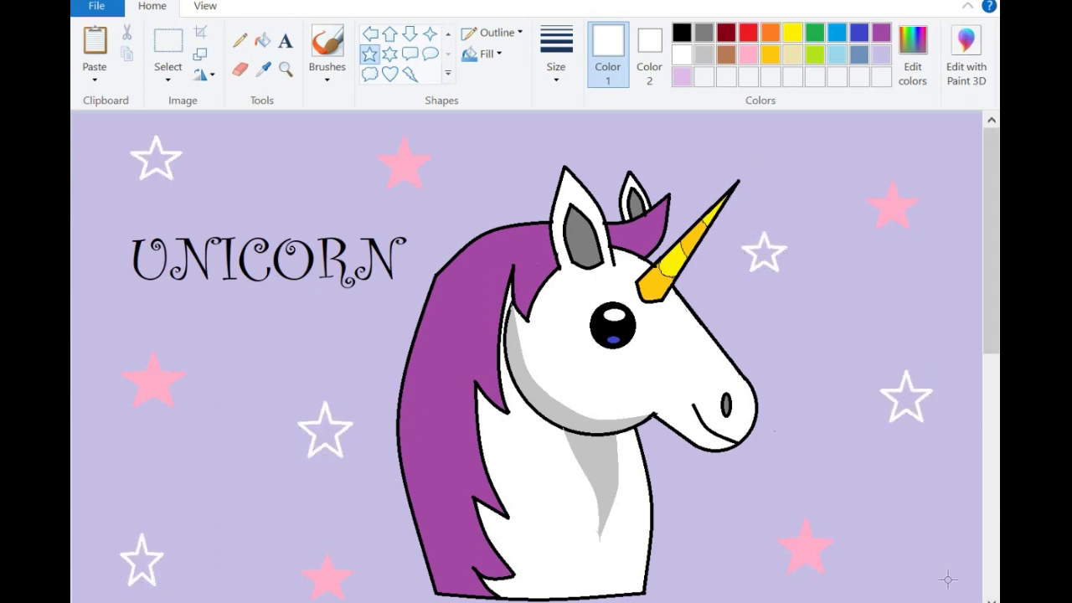
pyautogui.moveTo(925, 555); pyautogui.dragTo(965, 596)
# Step: Fill the six white star outlines with white
pyautogui.click(262, 40)
pyautogui.click(155, 159)
pyautogui.click(146, 559)
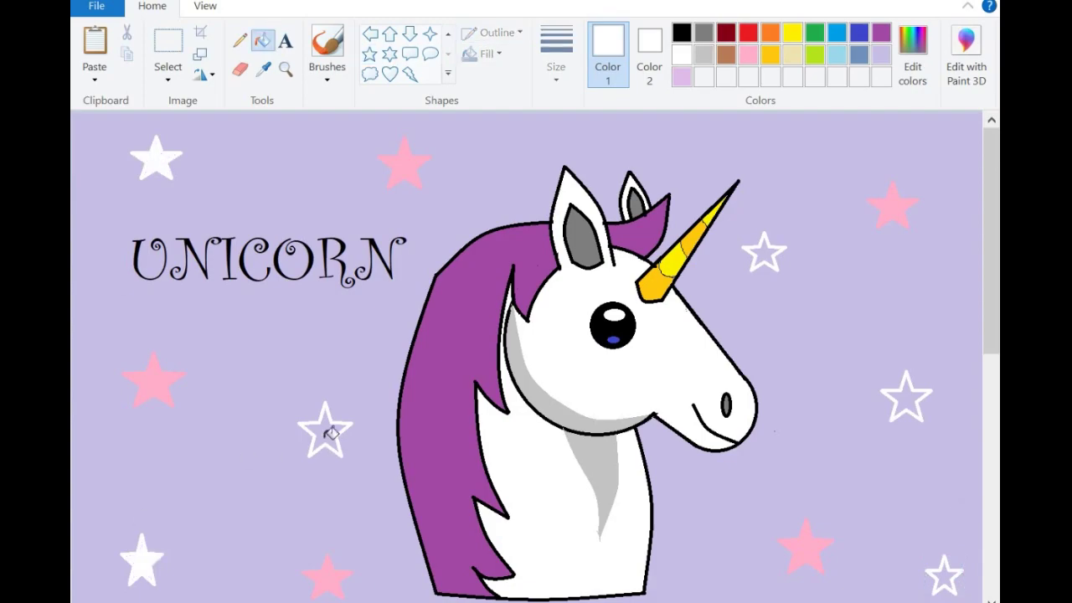
pyautogui.click(330, 433)
pyautogui.click(764, 255)
pyautogui.click(911, 394)
pyautogui.click(943, 576)
pyautogui.click(369, 54)
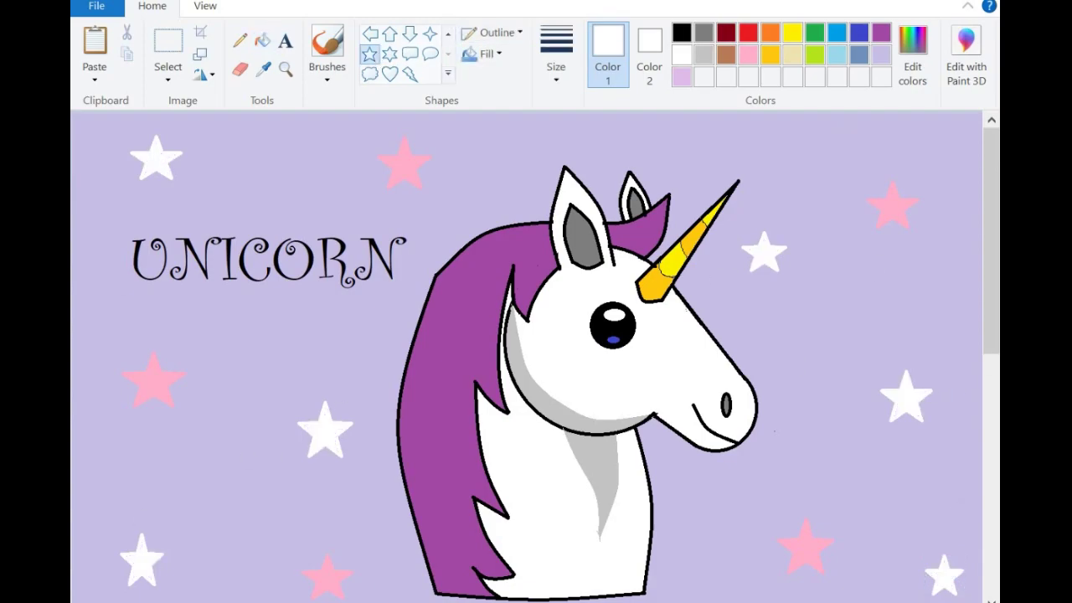